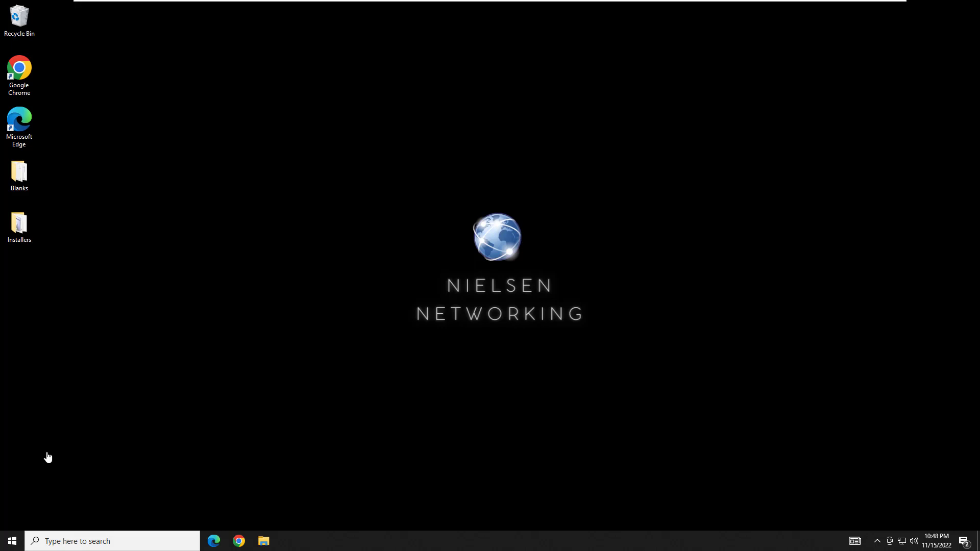
- Search the Start menu for 'task' to bring up Task Scheduler
{"action": "left_click", "coordinate": [9, 545]}
{"action": "type", "text": "task"}
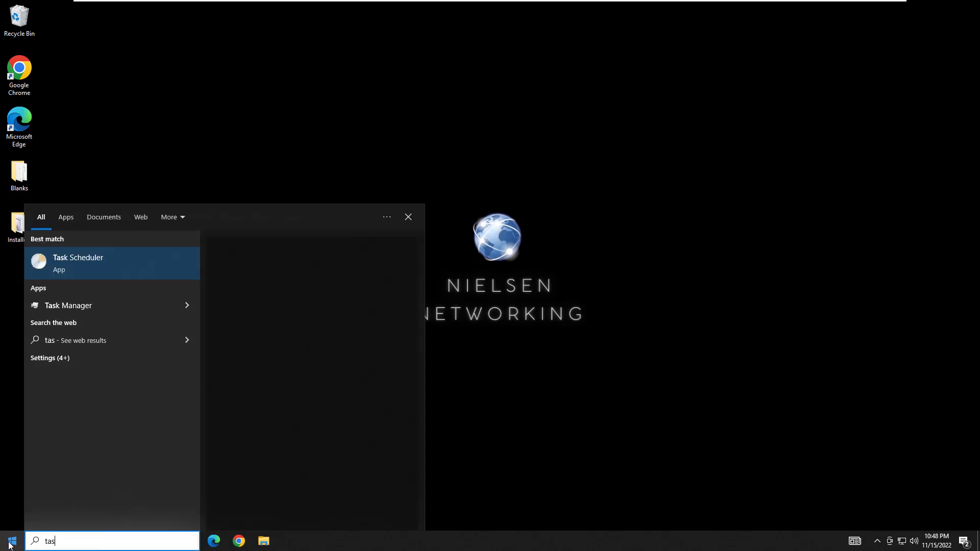
- Launch Task Scheduler and start a basic task named 'Defender Updates'
{"action": "left_click", "coordinate": [100, 274]}
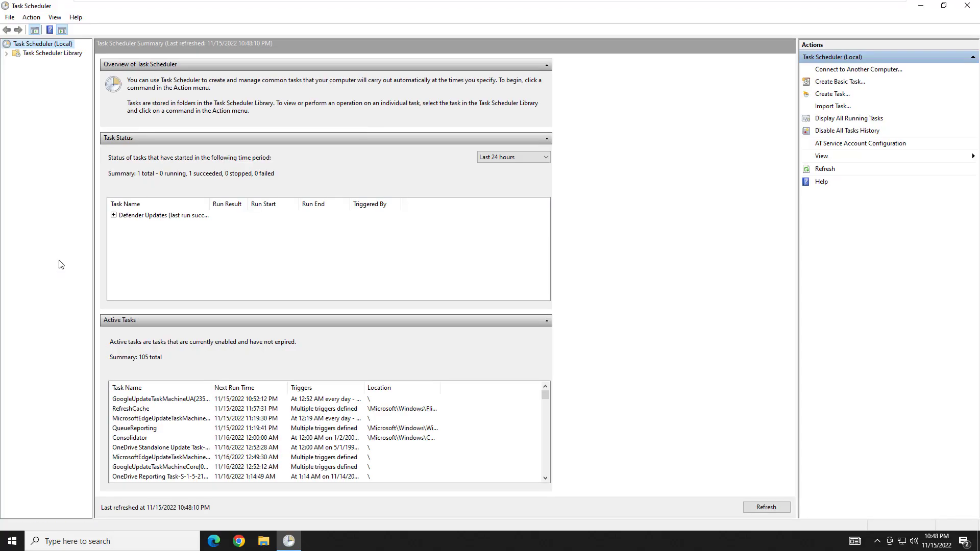
{"action": "right_click", "coordinate": [37, 47]}
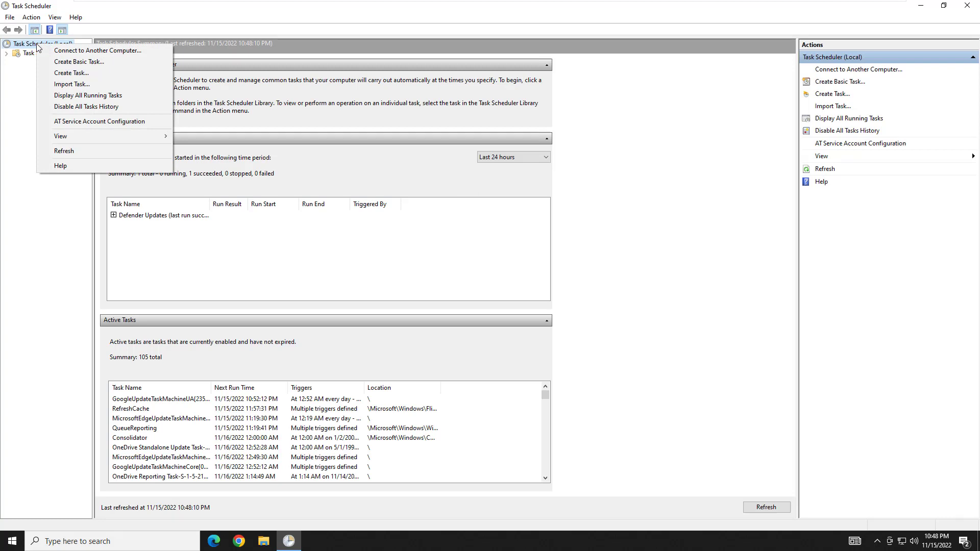
{"action": "left_click", "coordinate": [31, 75]}
{"action": "right_click", "coordinate": [38, 48]}
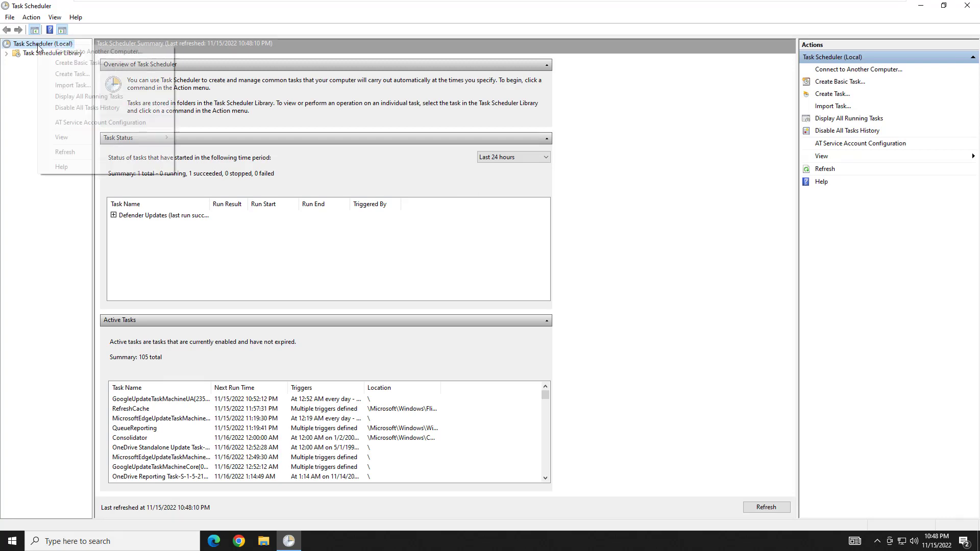
{"action": "left_click", "coordinate": [75, 63]}
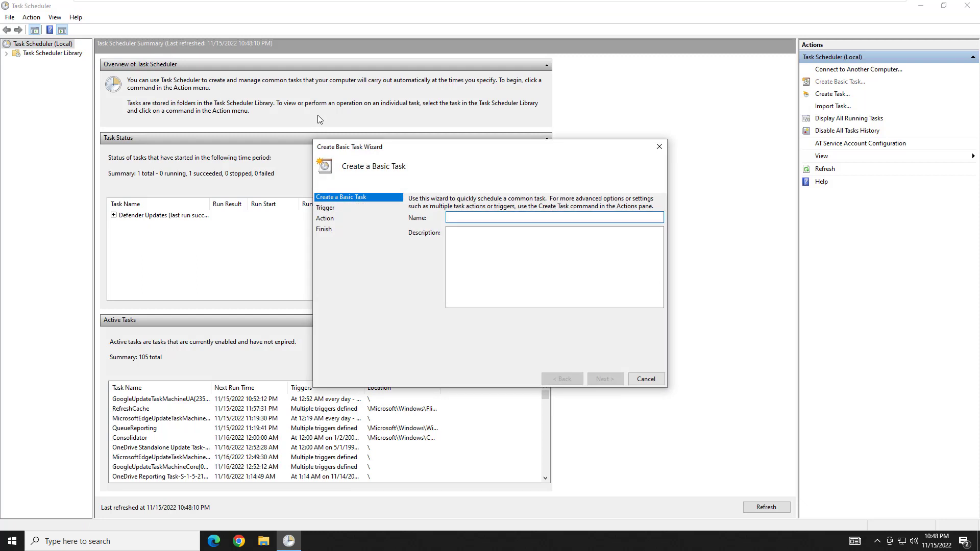
{"action": "type", "text": "Defende"}
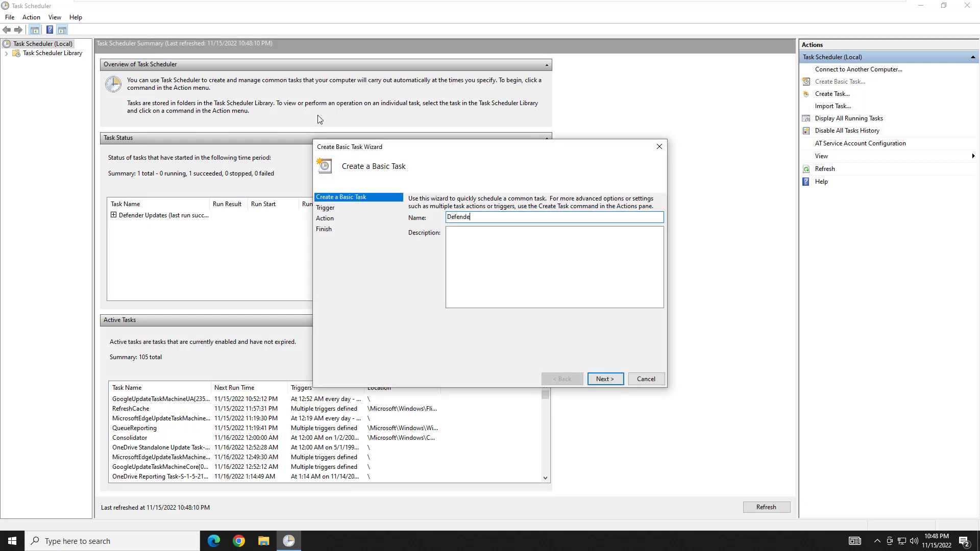
{"action": "type", "text": "r Updates"}
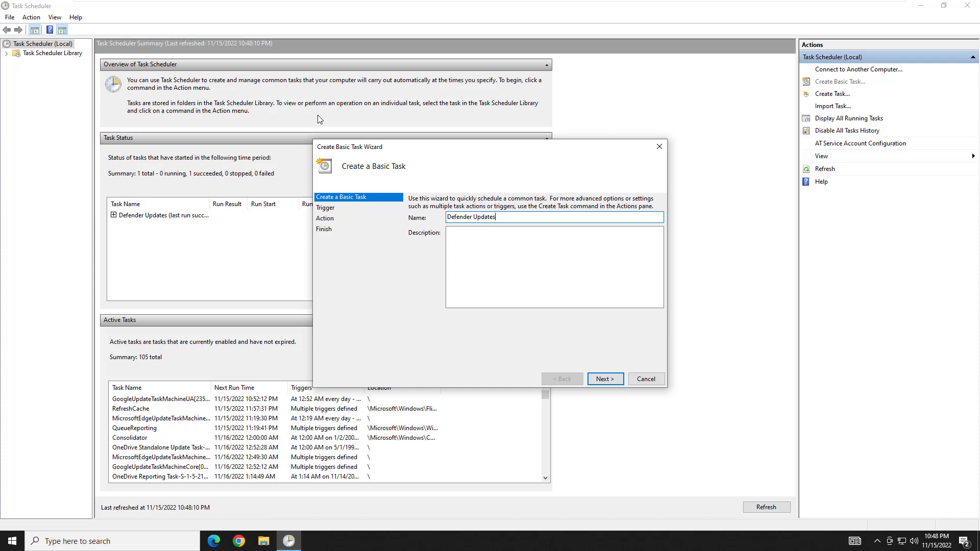
- Give the task a daily trigger at the default time with a Start a program action
{"action": "left_click", "coordinate": [610, 382]}
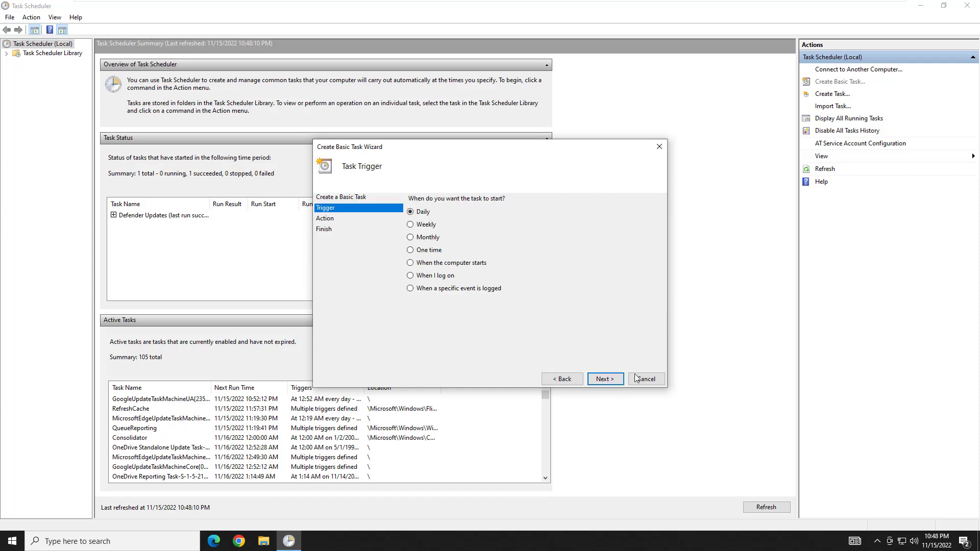
{"action": "left_click", "coordinate": [607, 380]}
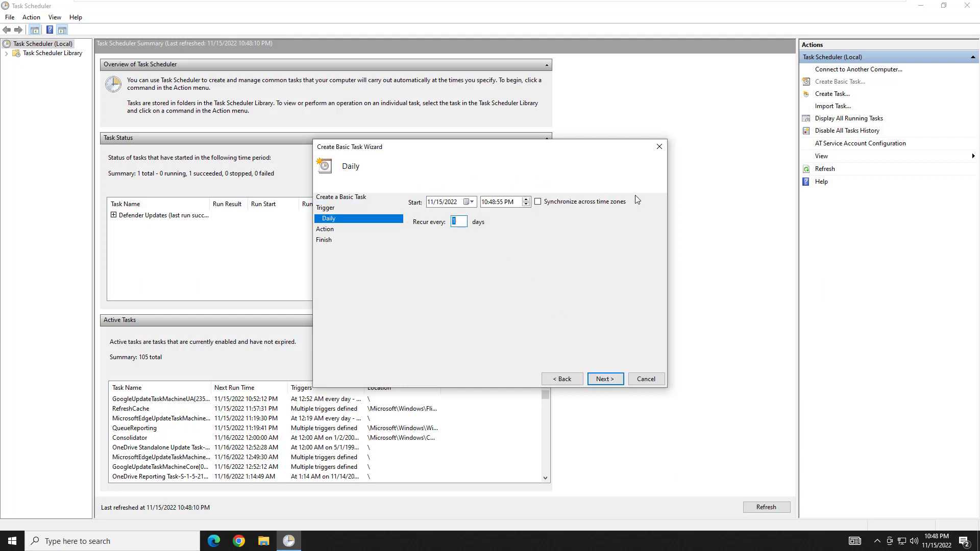
{"action": "left_click", "coordinate": [593, 381]}
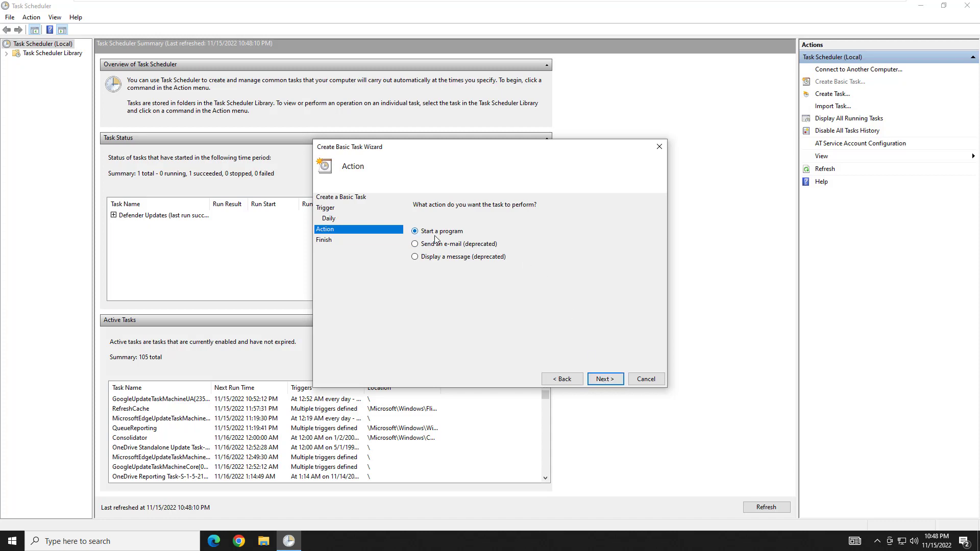
{"action": "left_click", "coordinate": [618, 380]}
- Choose MpCmdRun.exe from the Windows Defender folder as the program to run
{"action": "left_click", "coordinate": [633, 222]}
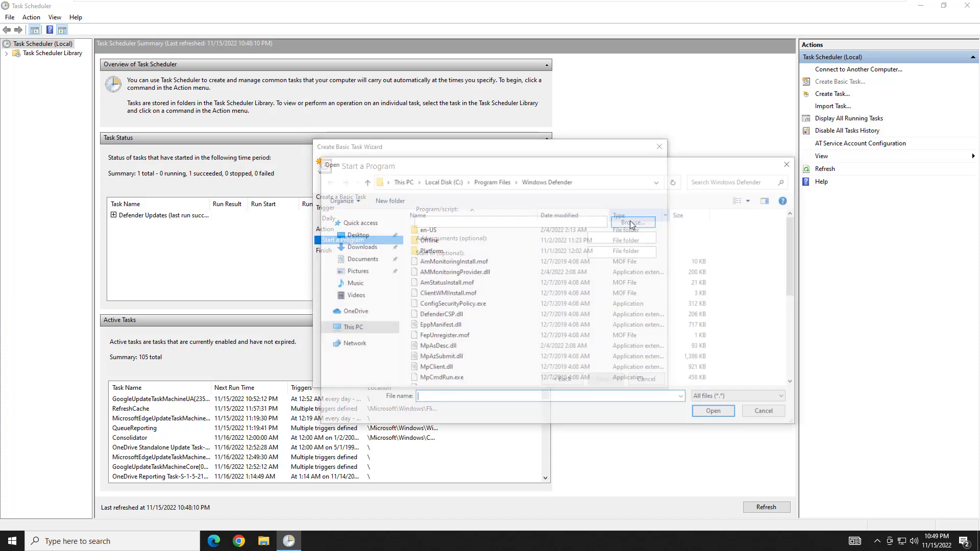
{"action": "left_click", "coordinate": [434, 380]}
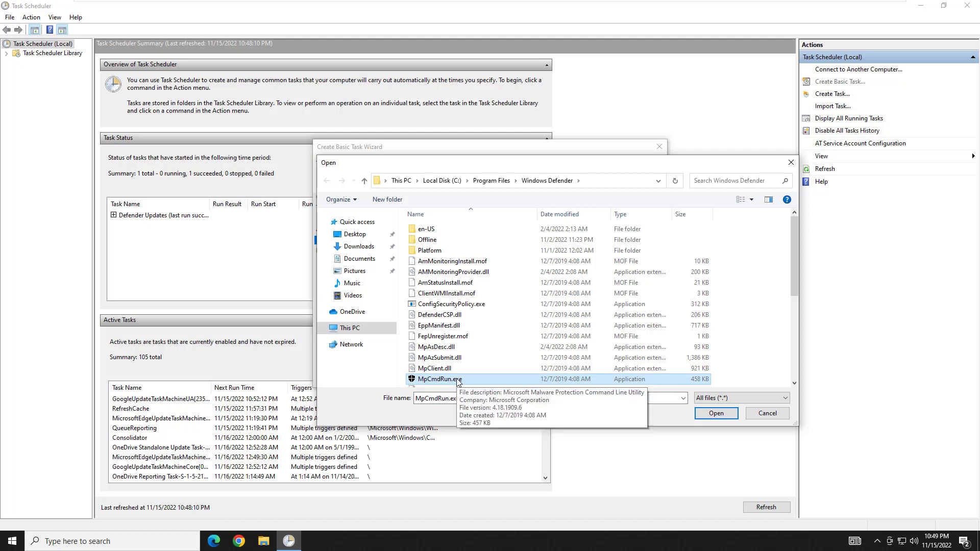
{"action": "left_click", "coordinate": [623, 181]}
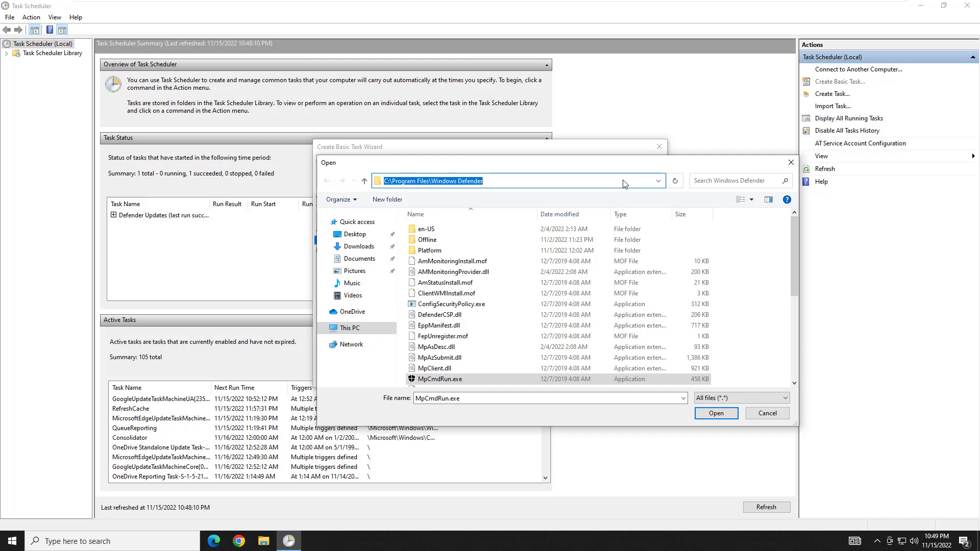
{"action": "left_click", "coordinate": [716, 413]}
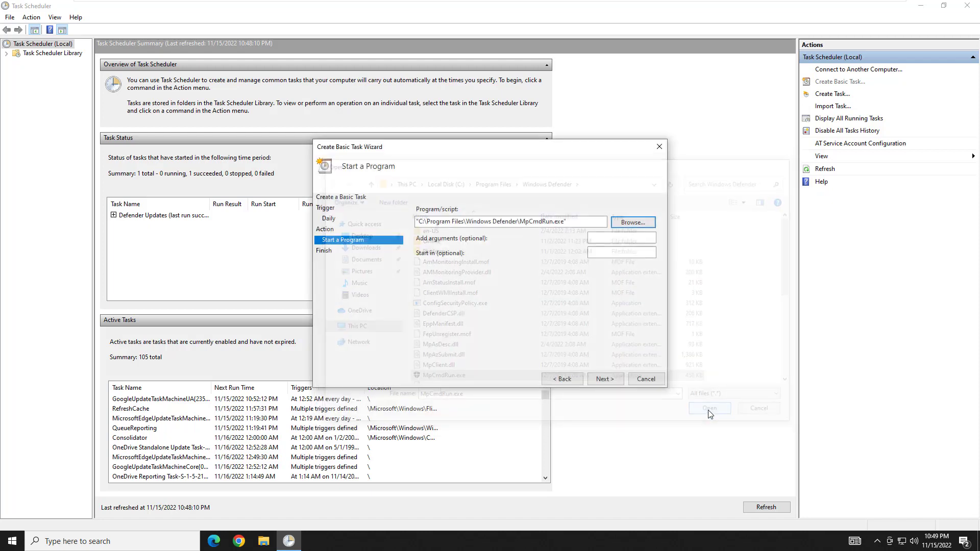
- Enter the argument -SignatureUpdate and tick opening the Properties dialog on Finish
{"action": "left_click", "coordinate": [600, 238]}
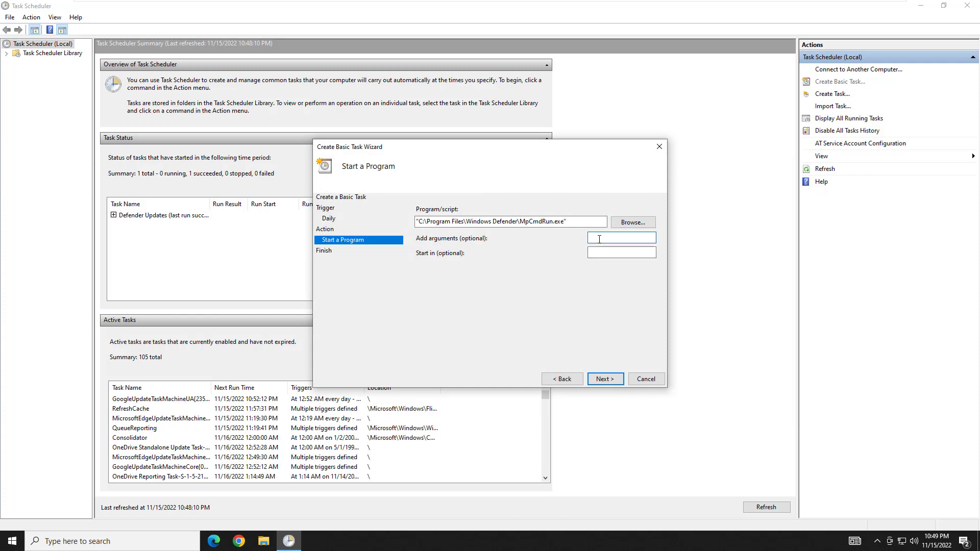
{"action": "type", "text": "-"}
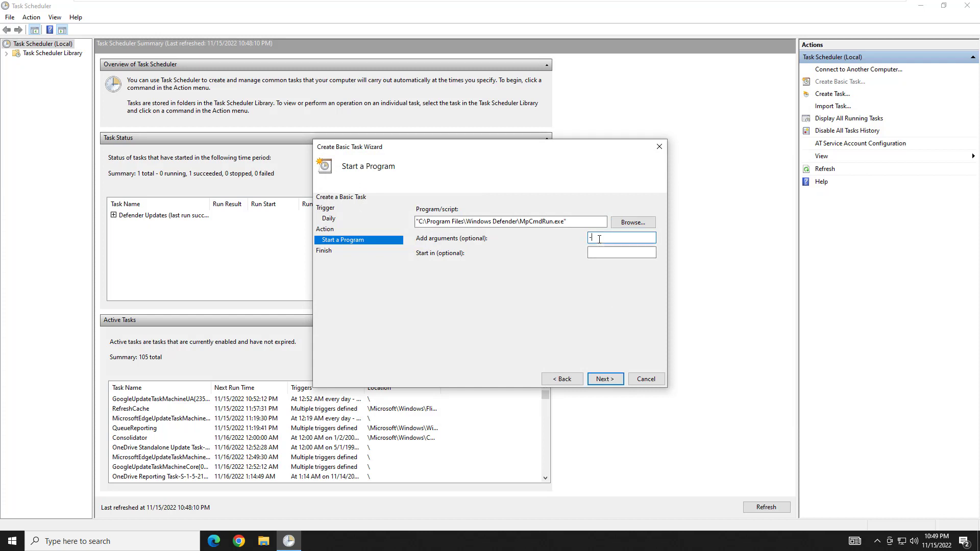
{"action": "type", "text": "signature"}
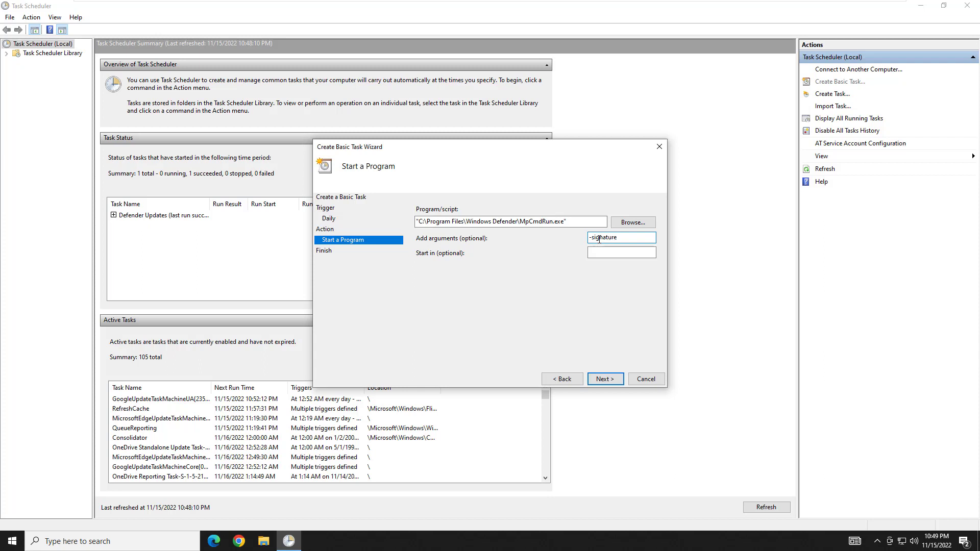
{"action": "type", "text": "updates"}
{"action": "left_click", "coordinate": [596, 237]}
{"action": "key", "text": "BackSpace"}
{"action": "type", "text": "S"}
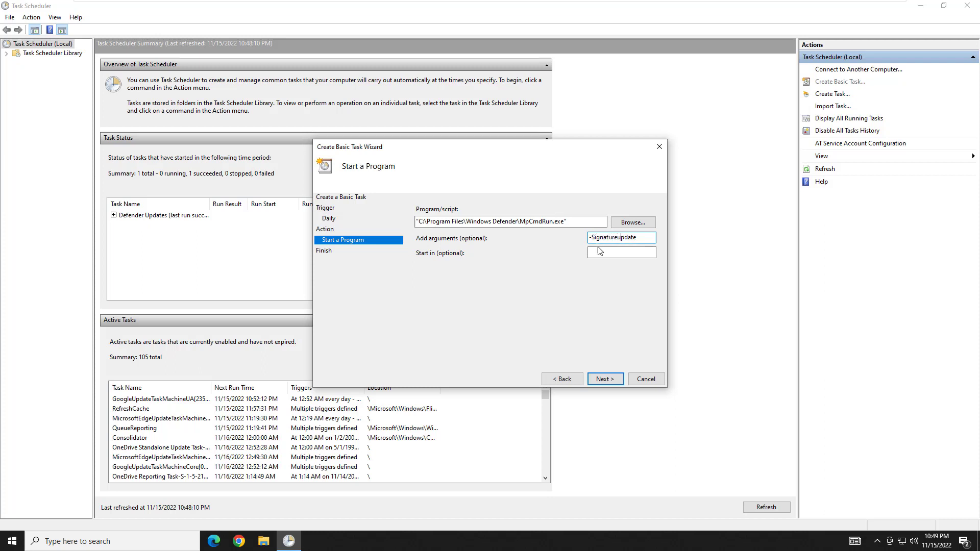
{"action": "key", "text": "Delete"}
{"action": "type", "text": "U"}
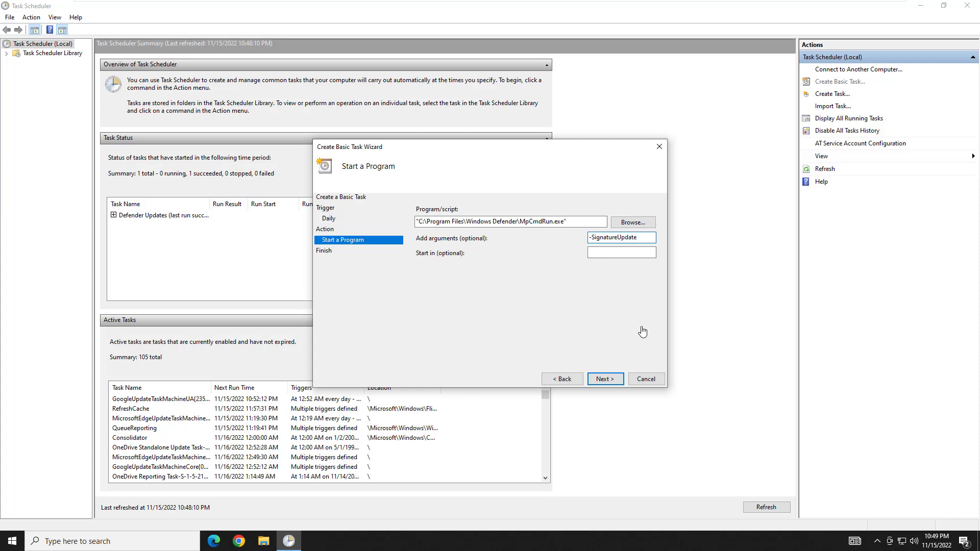
{"action": "left_click", "coordinate": [605, 379]}
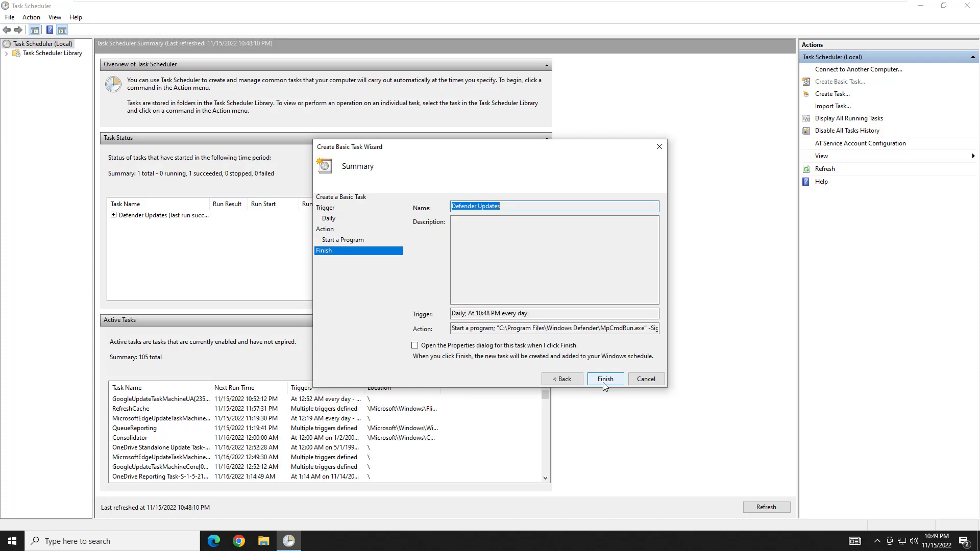
{"action": "left_click", "coordinate": [417, 346]}
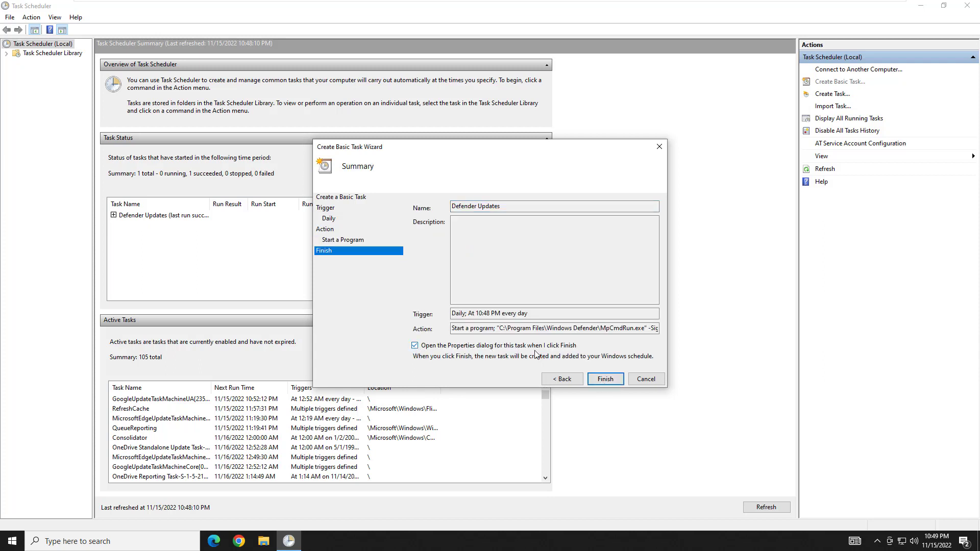
- Finish the wizard and open the Daily trigger in the task's Triggers list for editing
{"action": "left_click", "coordinate": [614, 382]}
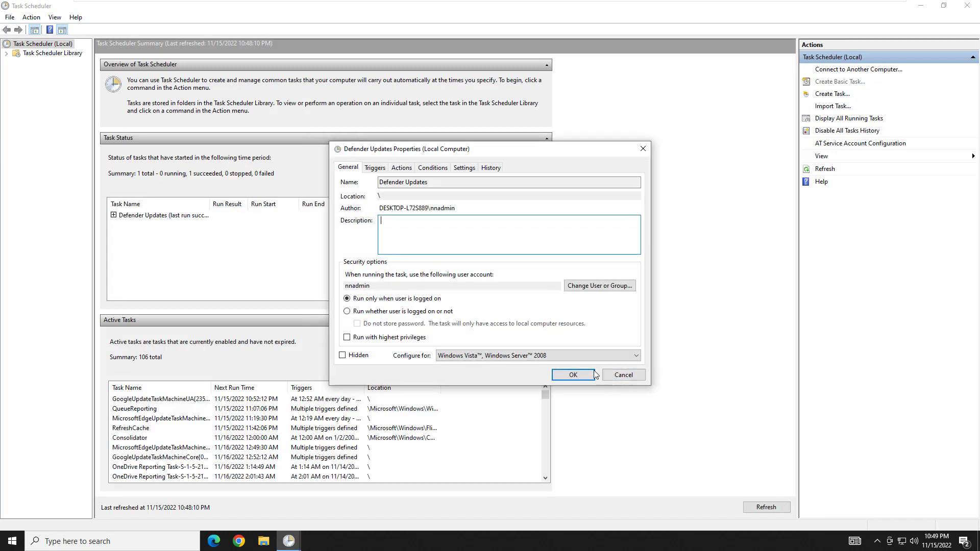
{"action": "left_click", "coordinate": [374, 171]}
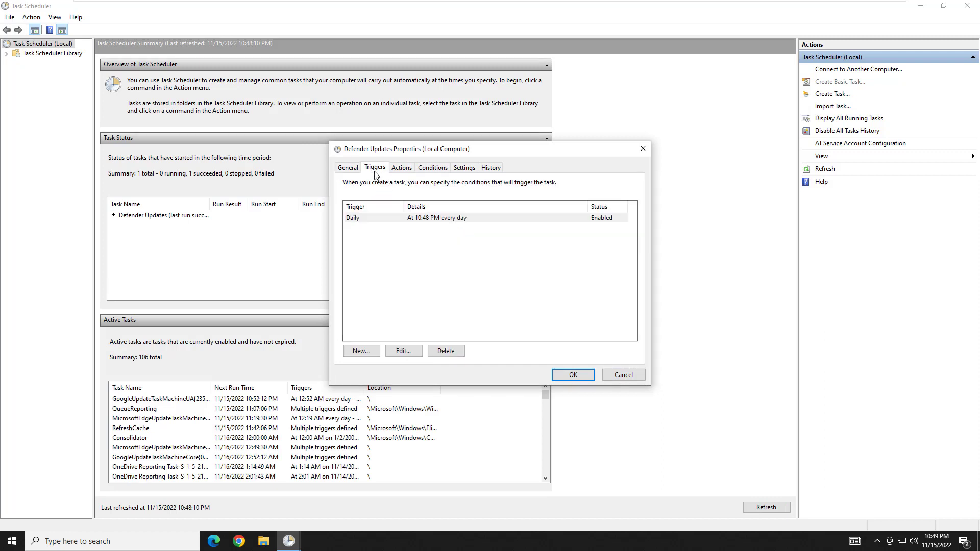
{"action": "left_click", "coordinate": [408, 351]}
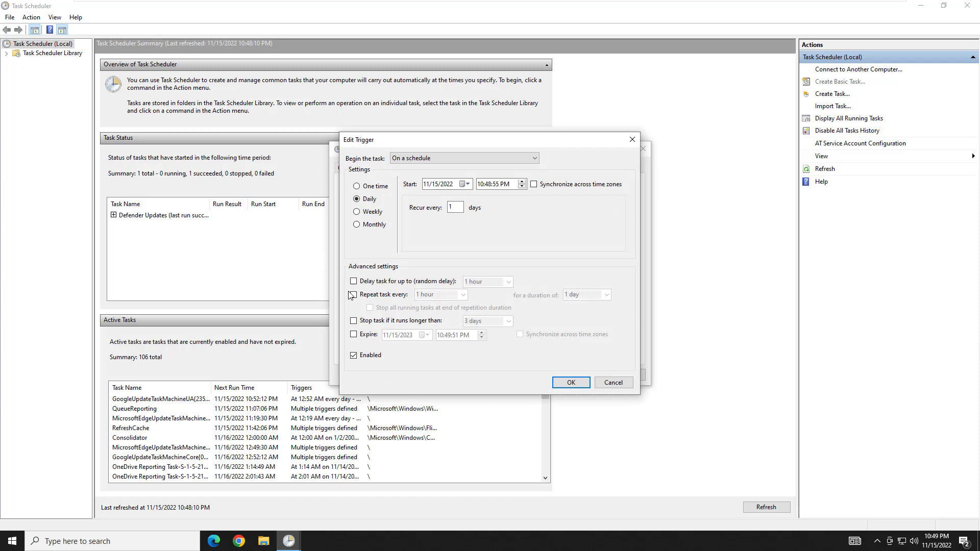
- Make the trigger repeat every 1 hour for a duration of Indefinitely
{"action": "left_click", "coordinate": [356, 296]}
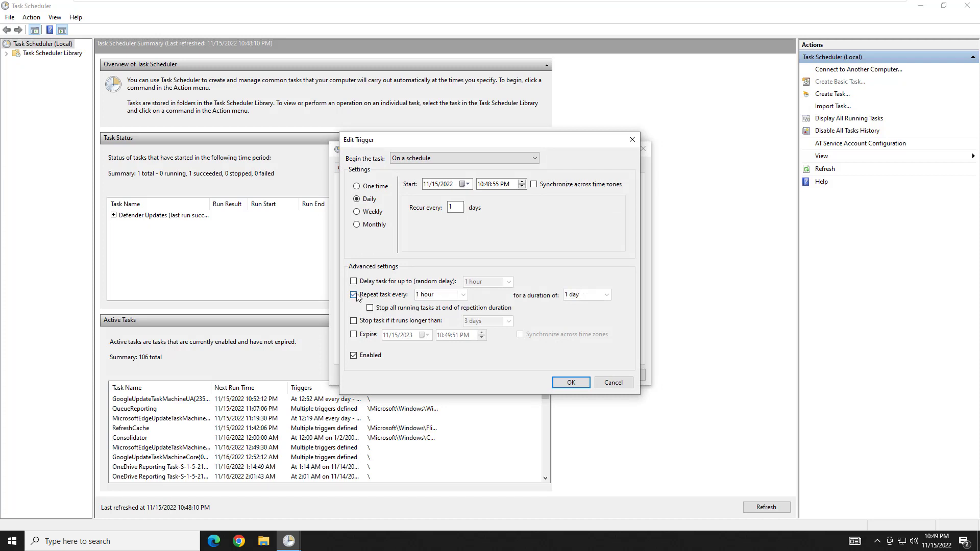
{"action": "left_click", "coordinate": [465, 296]}
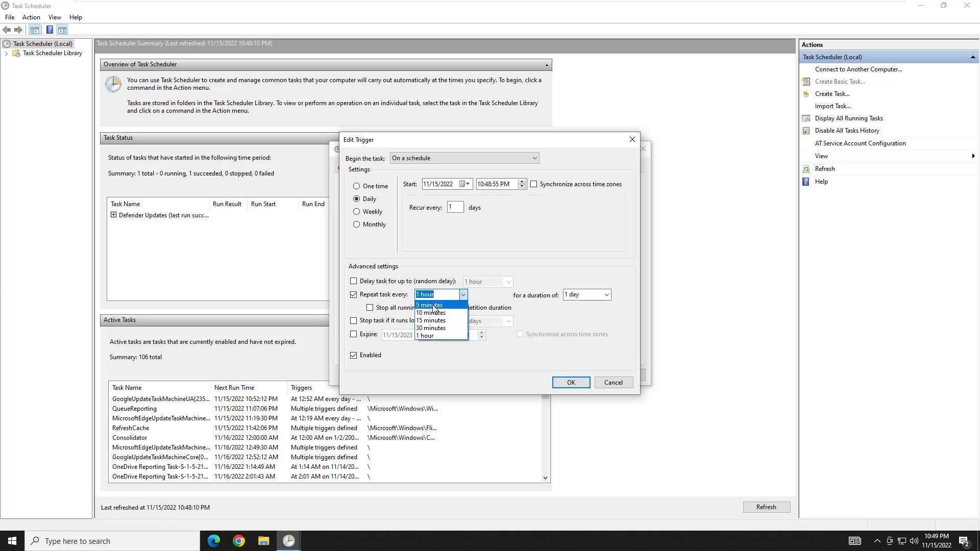
{"action": "left_click", "coordinate": [480, 298]}
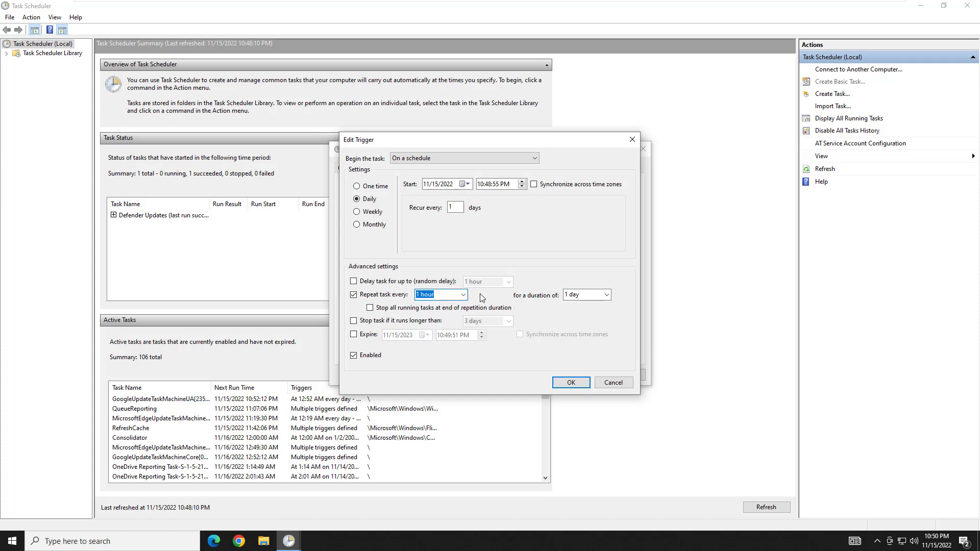
{"action": "left_click", "coordinate": [607, 296]}
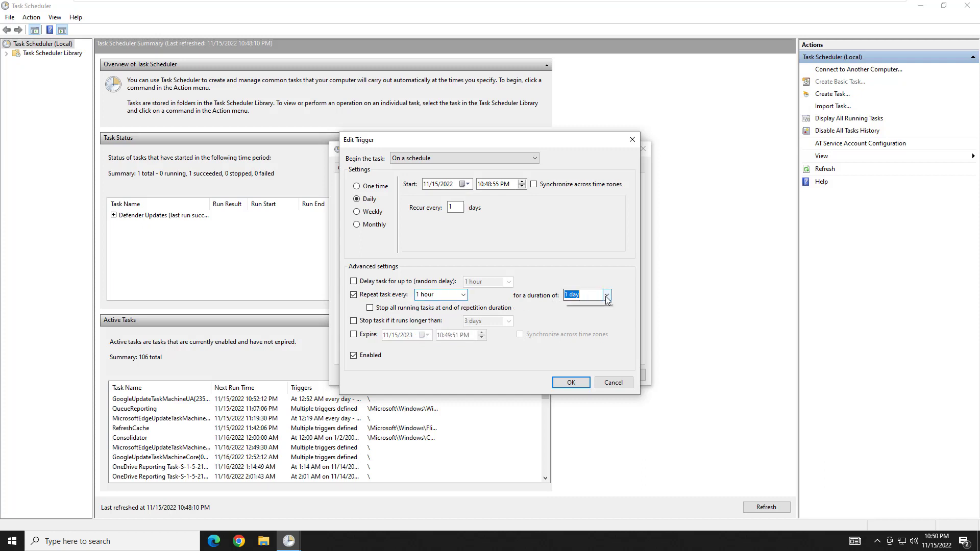
{"action": "left_click", "coordinate": [595, 306]}
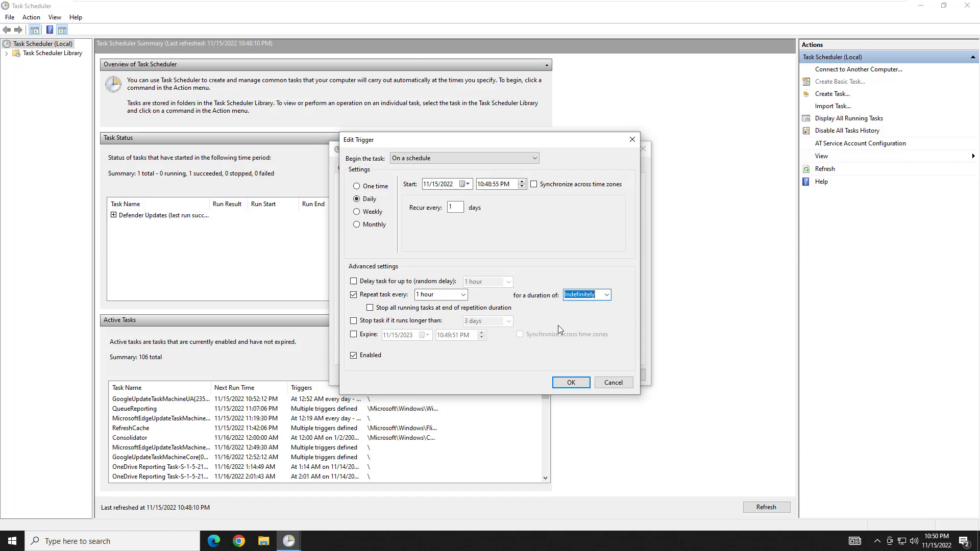
- Save the trigger, run the task whether the user is logged on or not, configure for Windows 10
{"action": "left_click", "coordinate": [572, 383]}
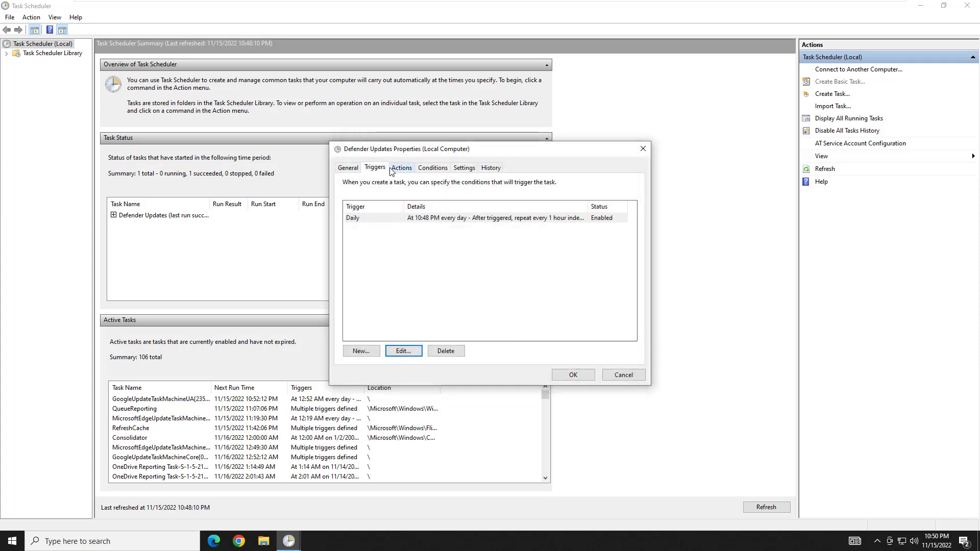
{"action": "left_click", "coordinate": [346, 168]}
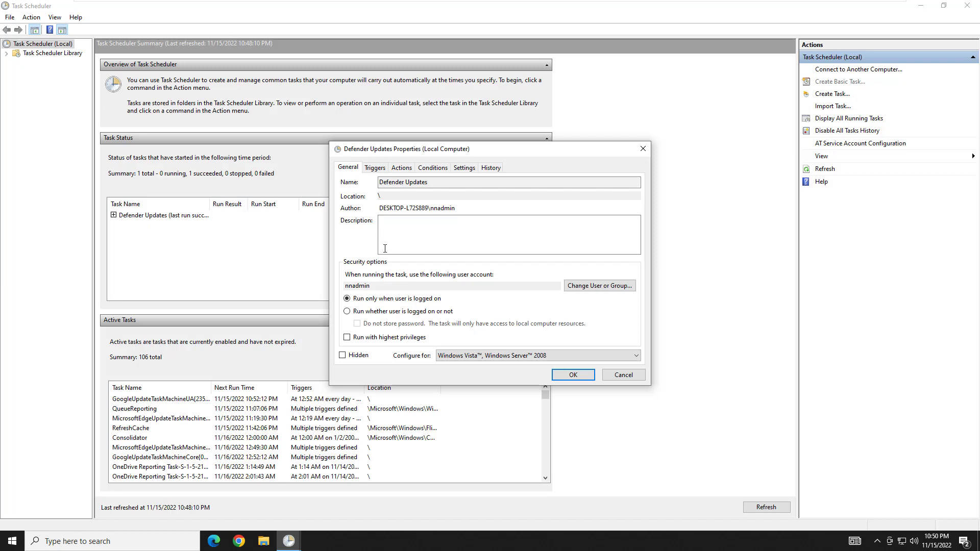
{"action": "left_click", "coordinate": [361, 312]}
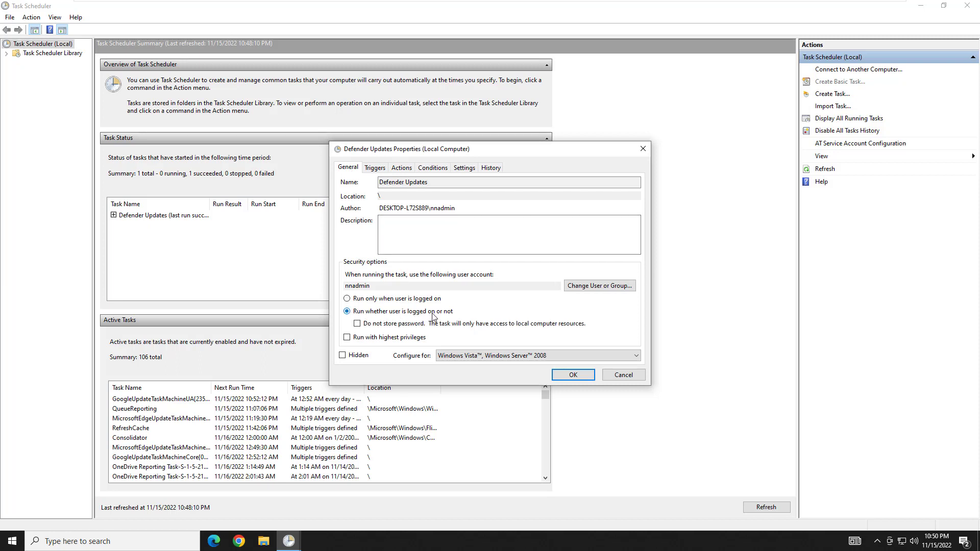
{"action": "left_click", "coordinate": [502, 357]}
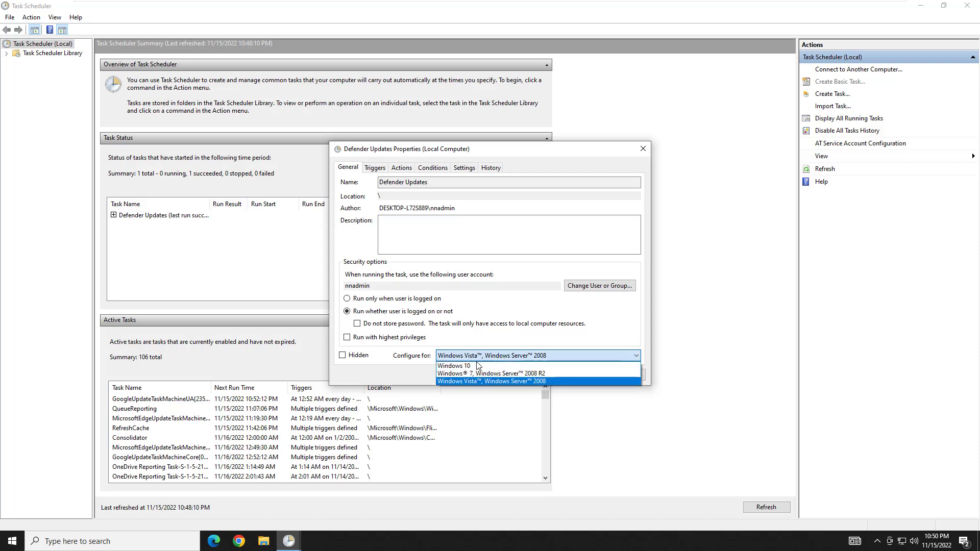
{"action": "left_click", "coordinate": [471, 364]}
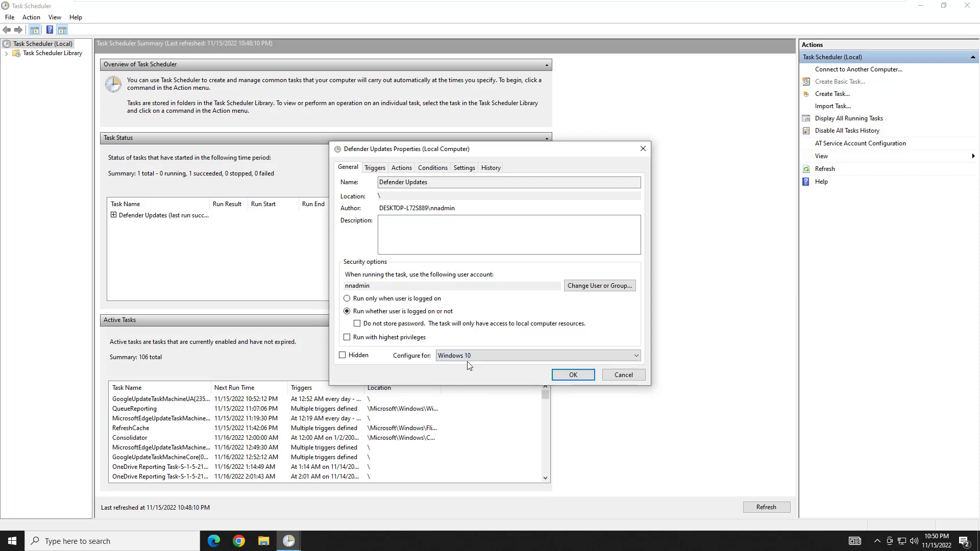
{"action": "left_click", "coordinate": [572, 375]}
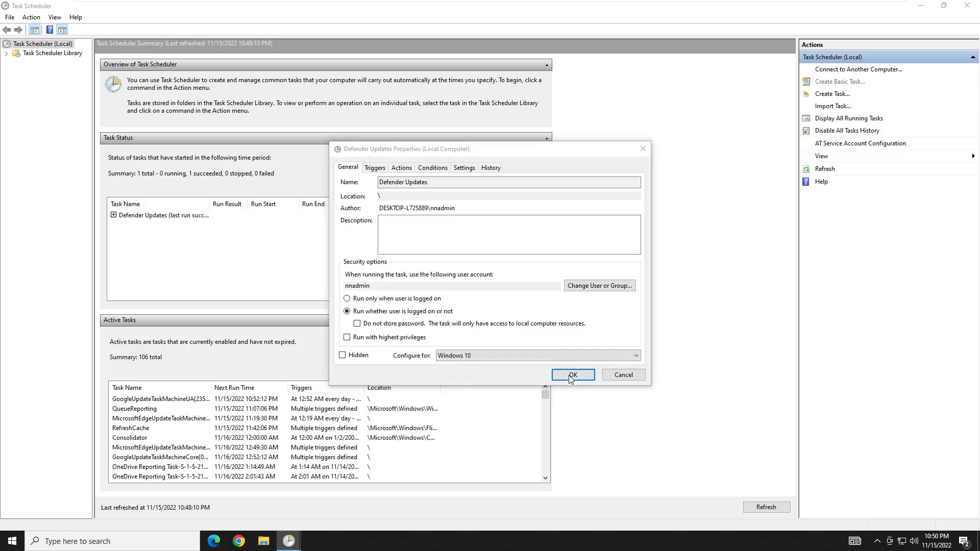
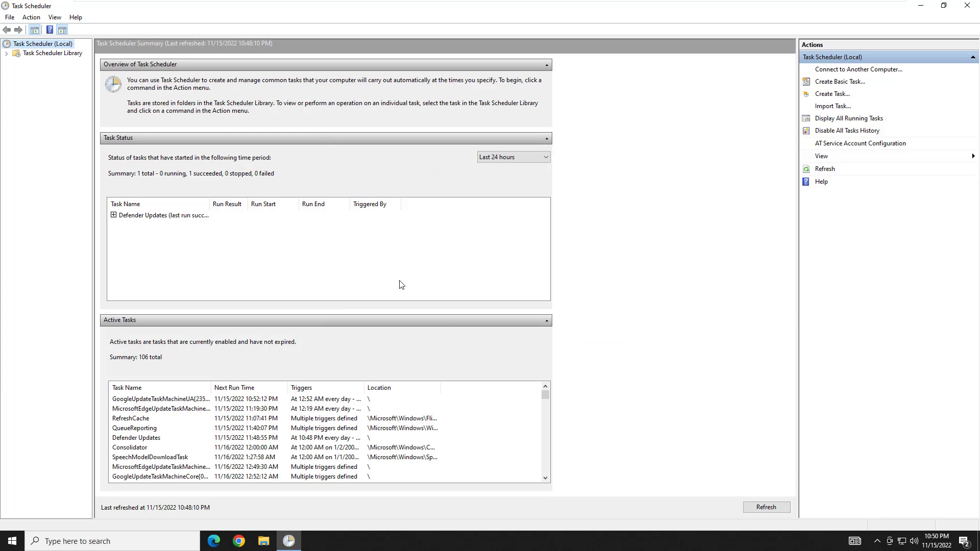
- In Task Scheduler Library, widen the Name column and select the Defender Updates task
{"action": "left_click", "coordinate": [23, 54]}
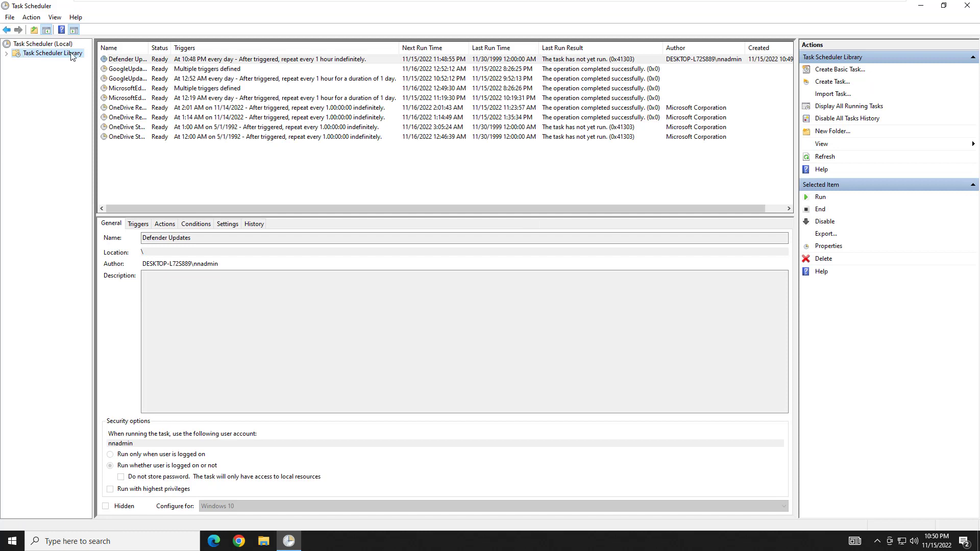
{"action": "left_click_drag", "start_coordinate": [148, 47], "coordinate": [203, 48]}
{"action": "left_click", "coordinate": [164, 60]}
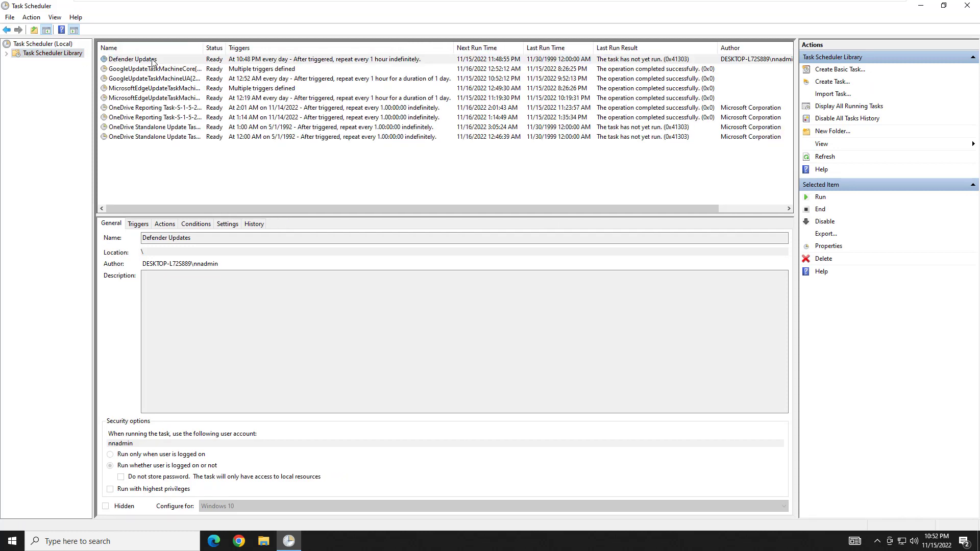
{"action": "left_click", "coordinate": [153, 62]}
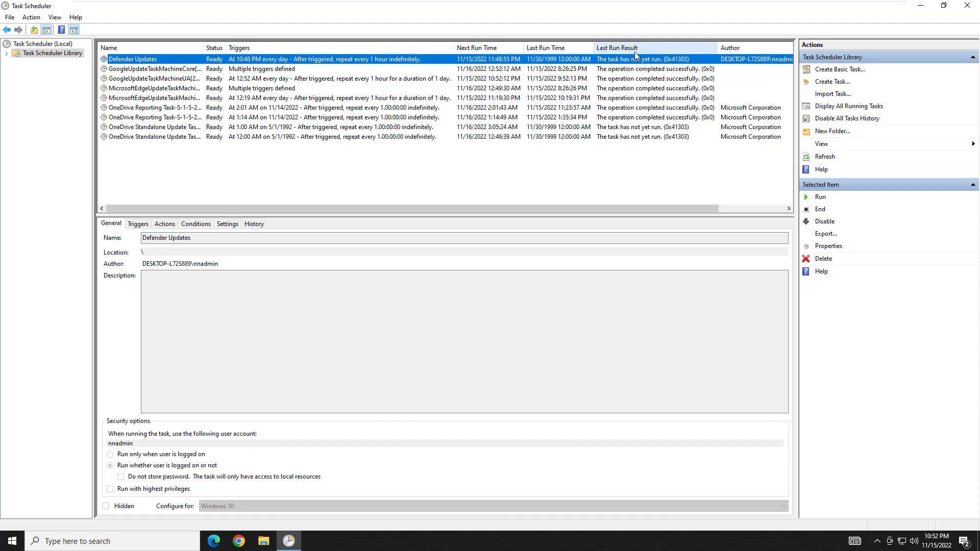
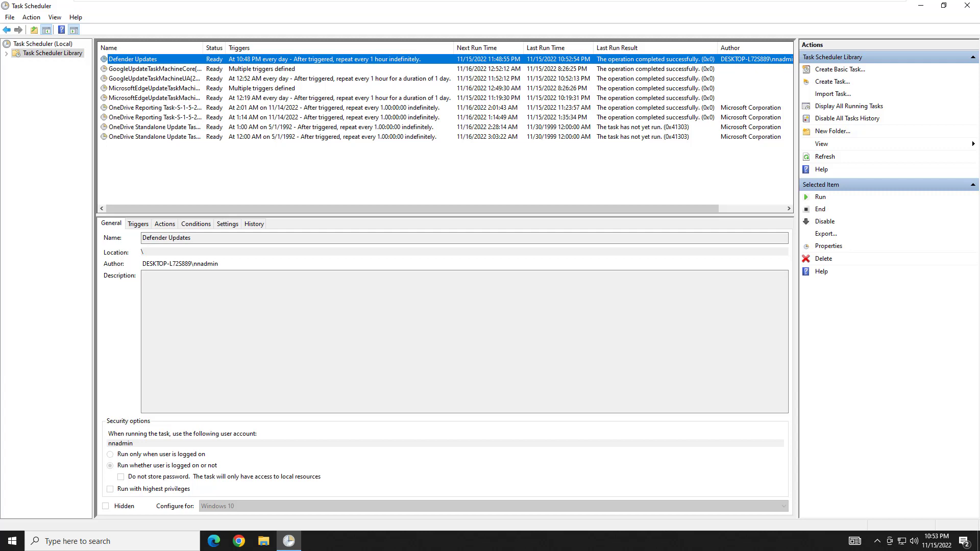
{"action": "left_click", "coordinate": [254, 225]}
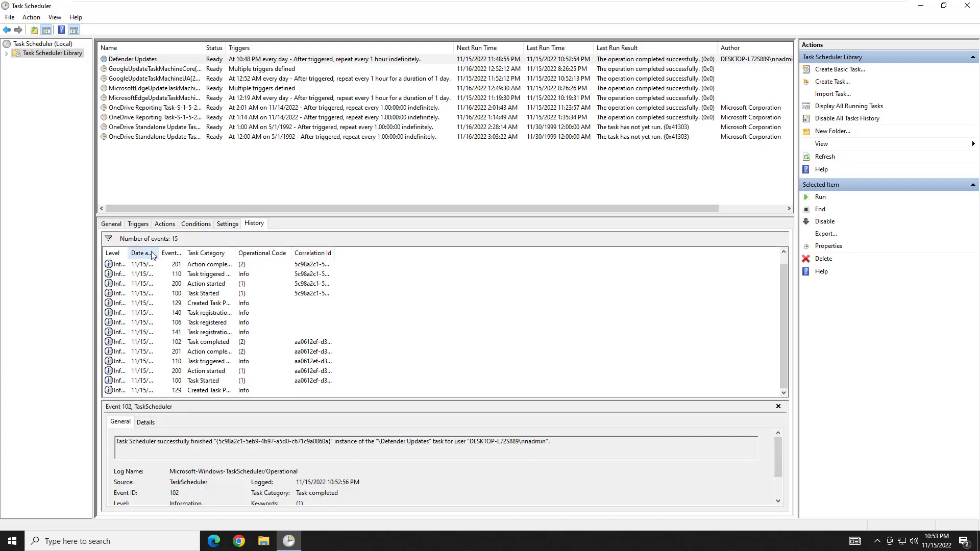
{"action": "left_click_drag", "start_coordinate": [160, 253], "coordinate": [333, 254]}
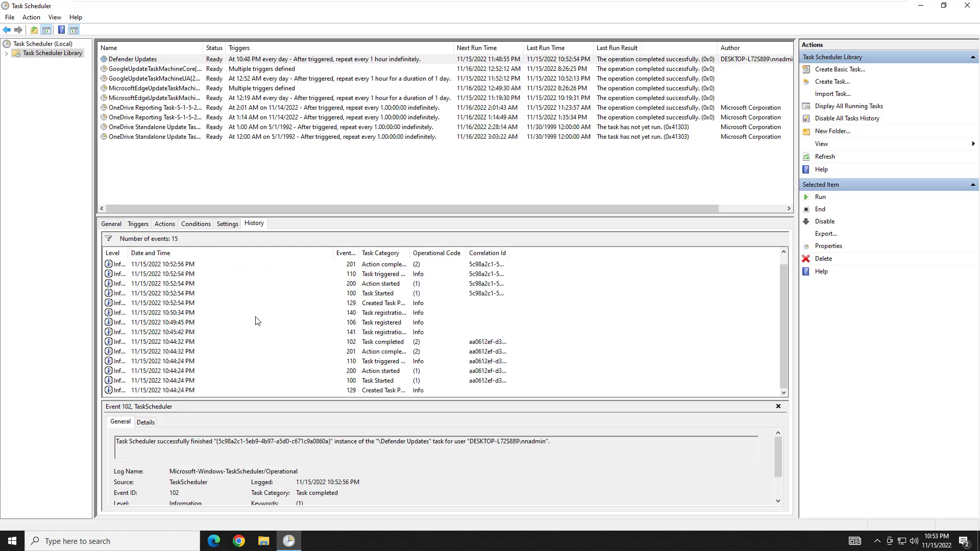
{"action": "left_click", "coordinate": [183, 266]}
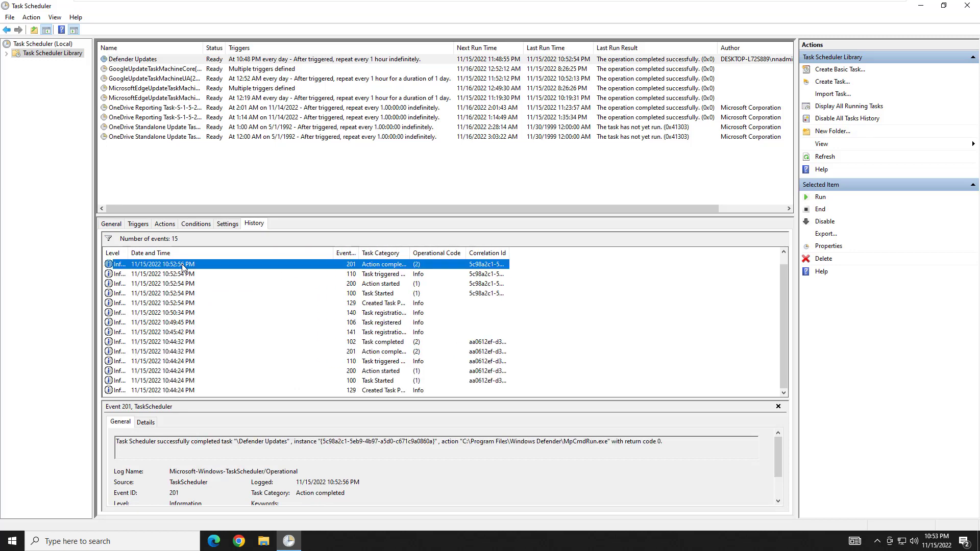
{"action": "left_click_drag", "start_coordinate": [410, 254], "coordinate": [482, 250]}
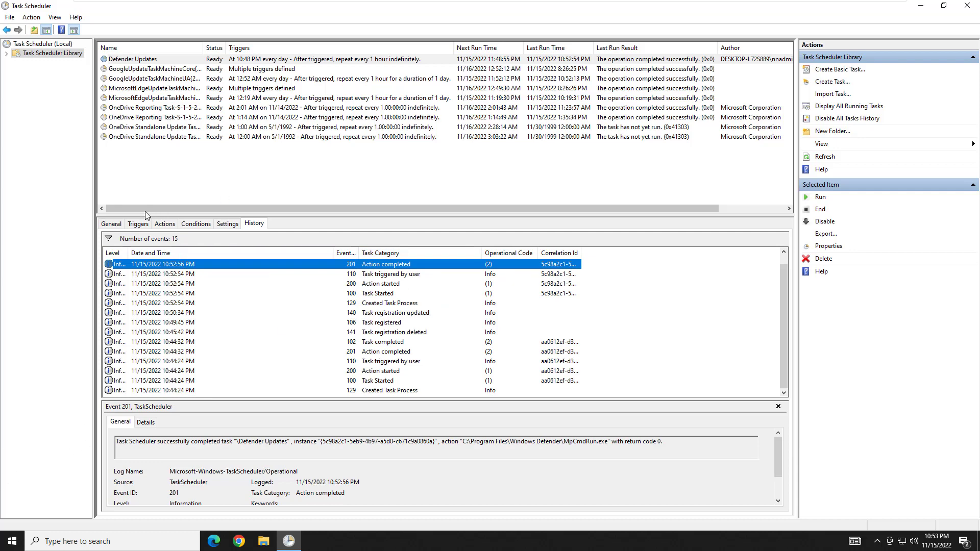
{"action": "left_click", "coordinate": [110, 226]}
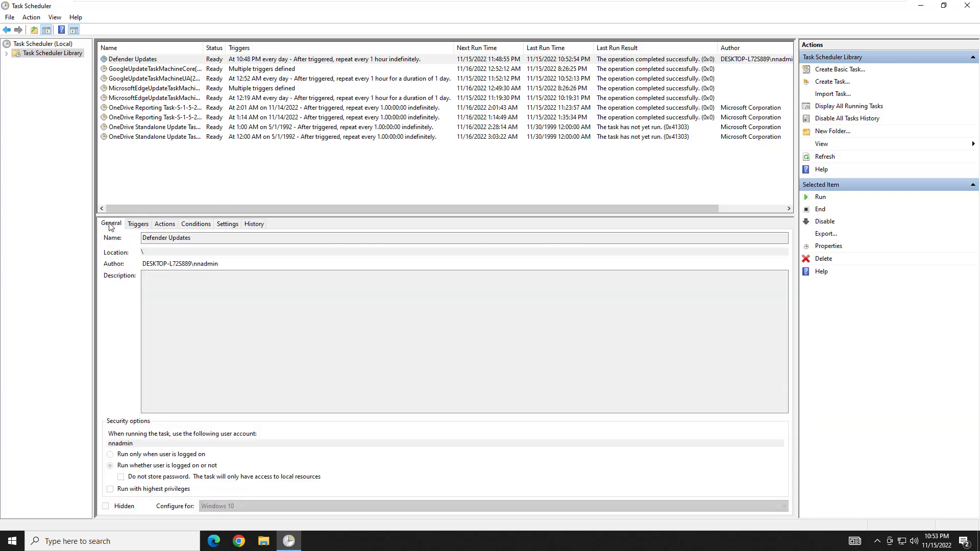